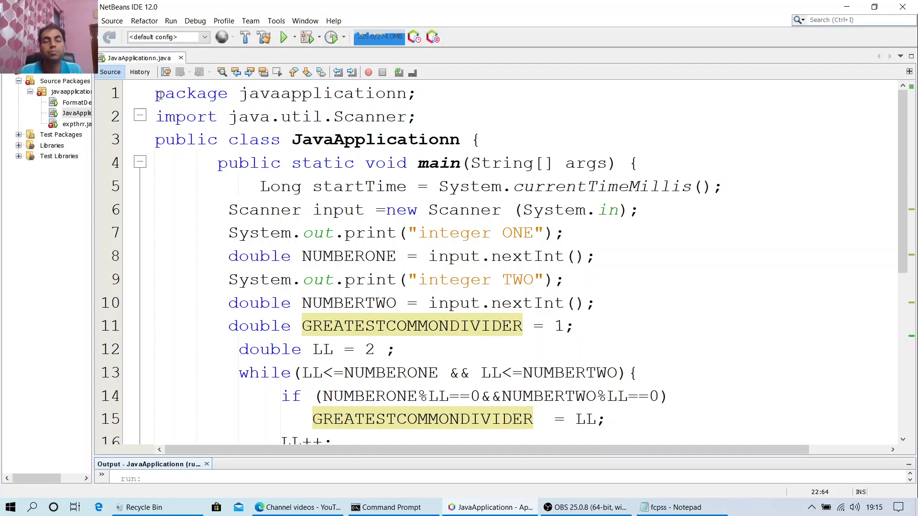
Walk through the package declaration and the startTime timing declaration on line 5
drag(155, 94, 434, 99)
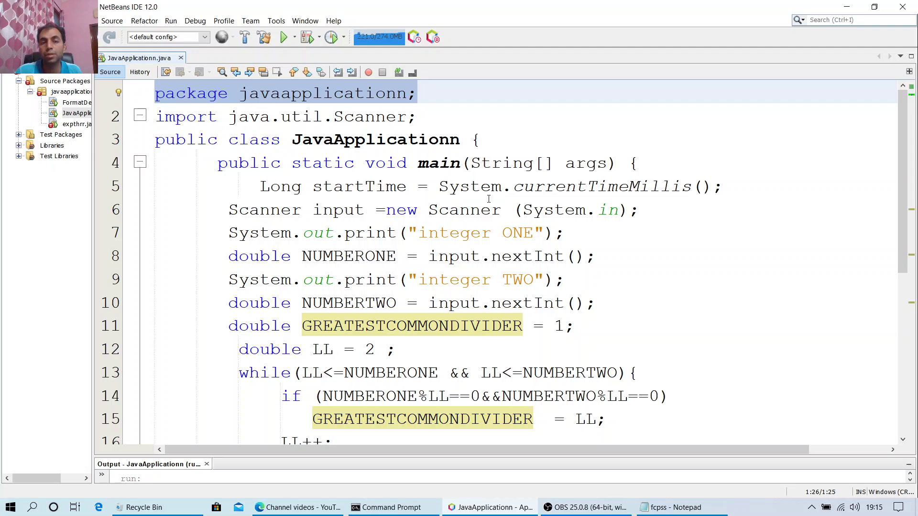
click(309, 186)
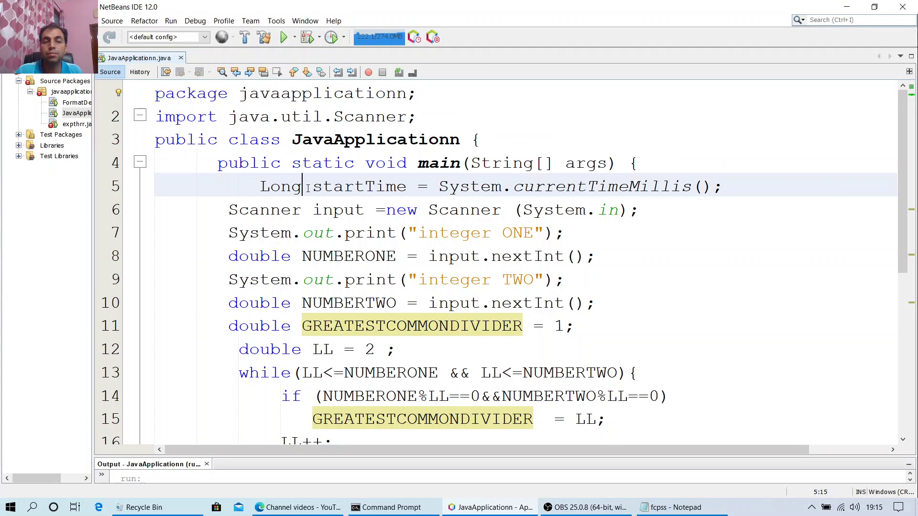
drag(307, 187, 307, 207)
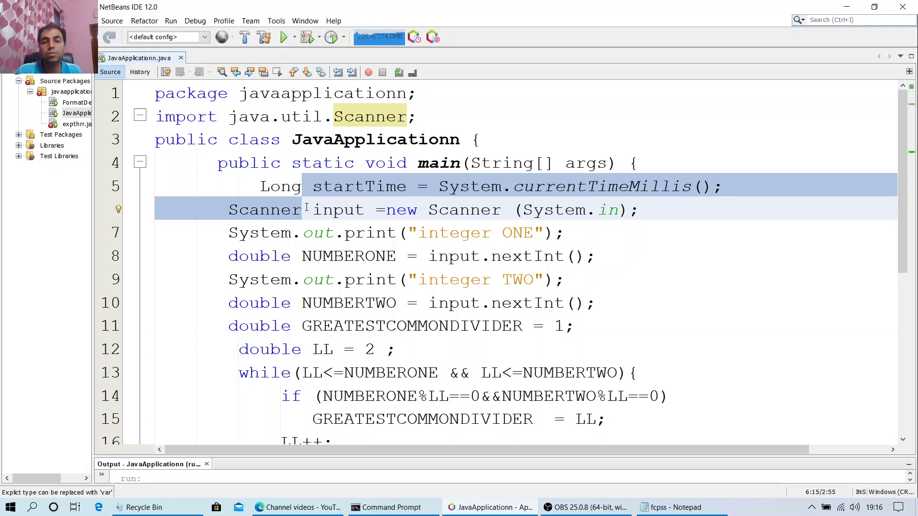
click(409, 187)
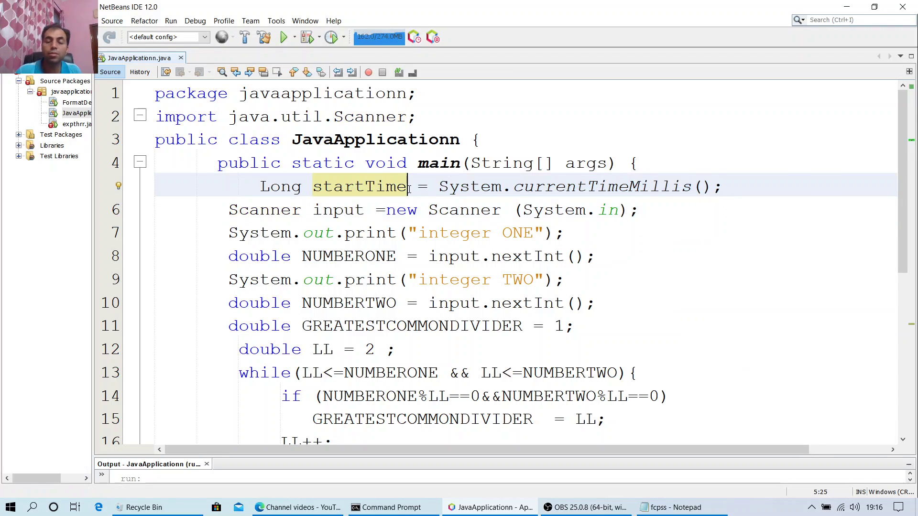
key(BackSpace)
key(BackSpace)
key(BackSpace)
key(BackSpace)
key(BackSpace)
key(BackSpace)
key(BackSpace)
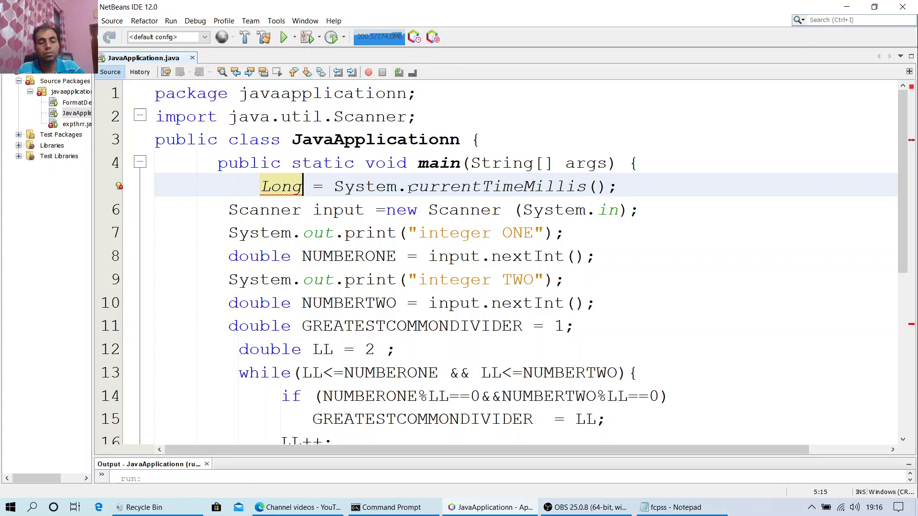
ctrl+click(408, 188)
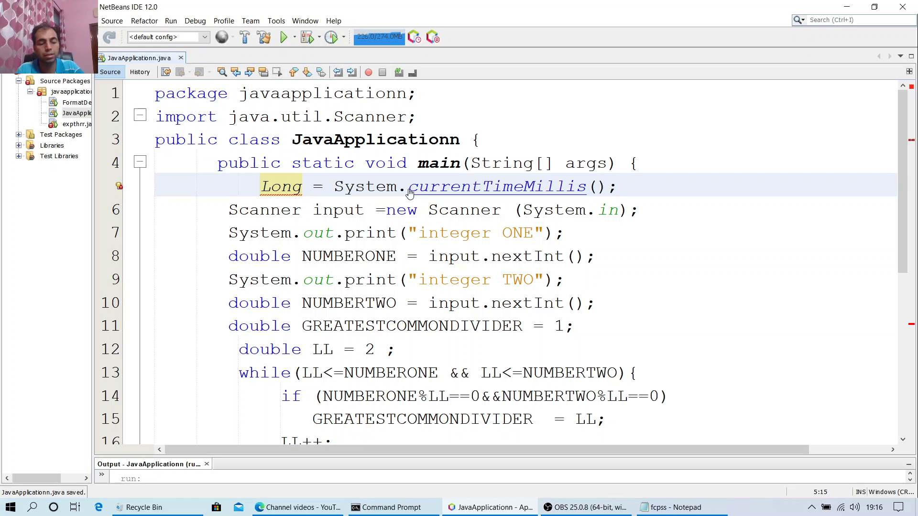
text(startTime)
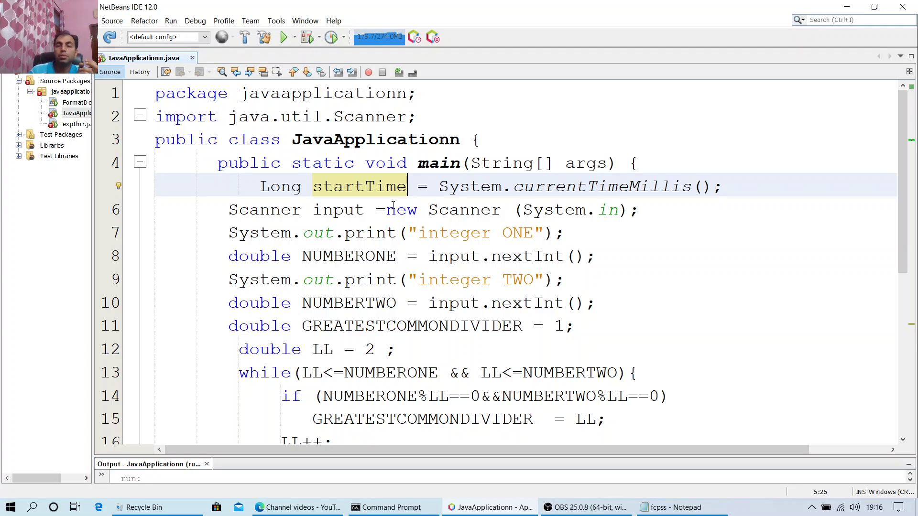
Highlight the NUMBERONE declaration and the double types on the following declarations
click(226, 257)
key(shift+Right)
key(shift+Right)
key(shift+Right)
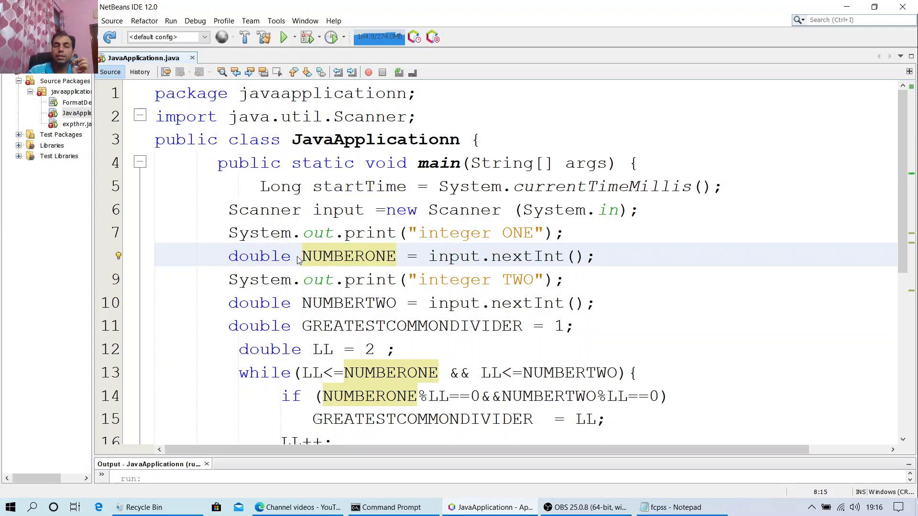
drag(302, 256, 249, 256)
drag(228, 302, 301, 303)
drag(228, 326, 301, 327)
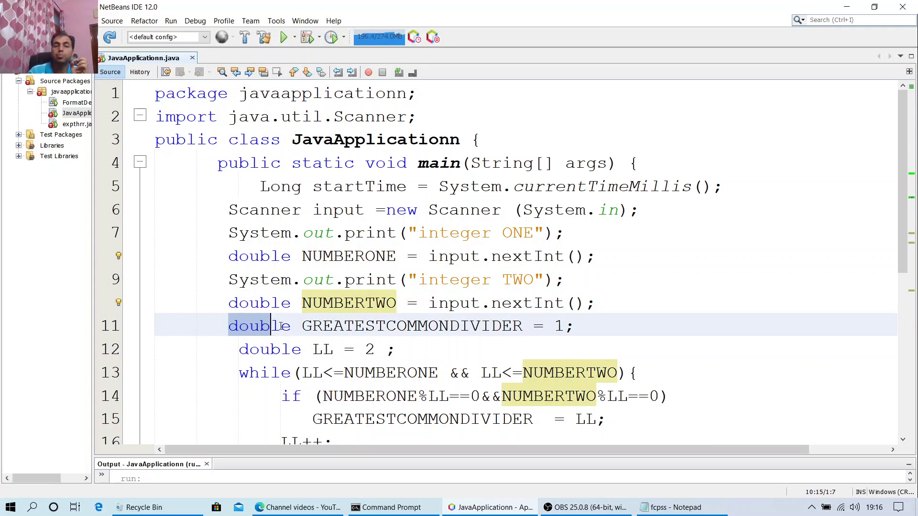
drag(238, 350, 313, 350)
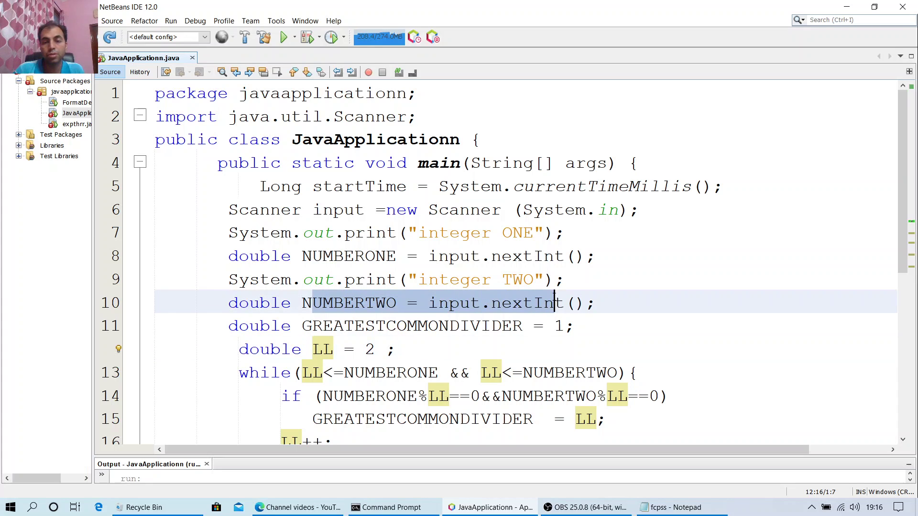
Point out the integer TWO prompt, NUMBERTWO input, GREATESTCOMMONDIVIDER and LL counter declarations
drag(306, 302, 575, 303)
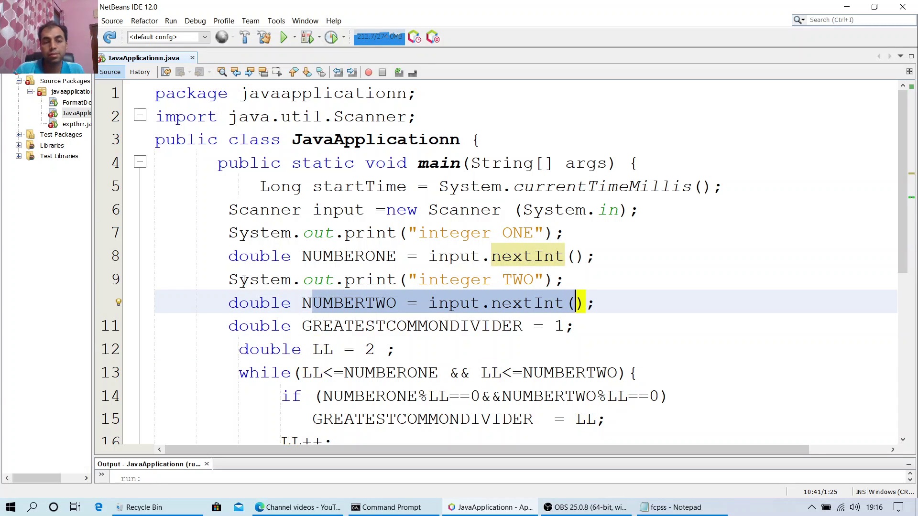
drag(239, 279, 566, 280)
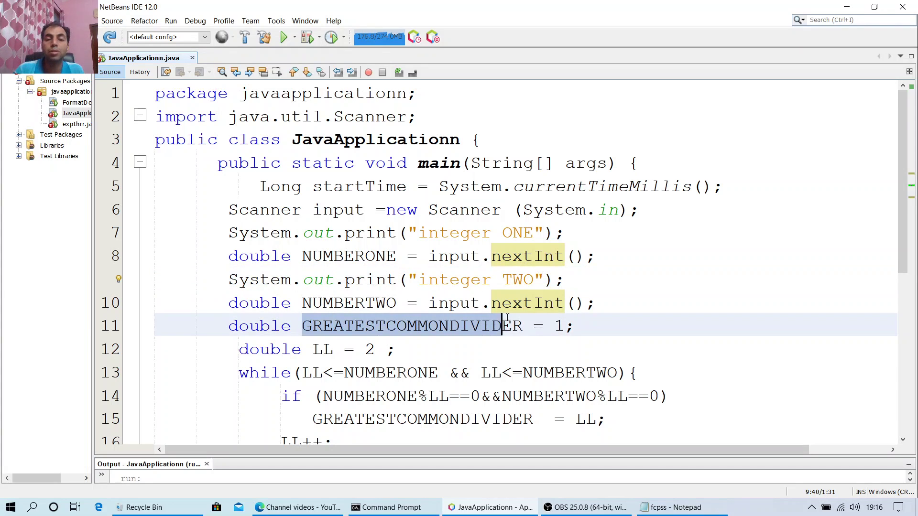
drag(302, 327, 514, 321)
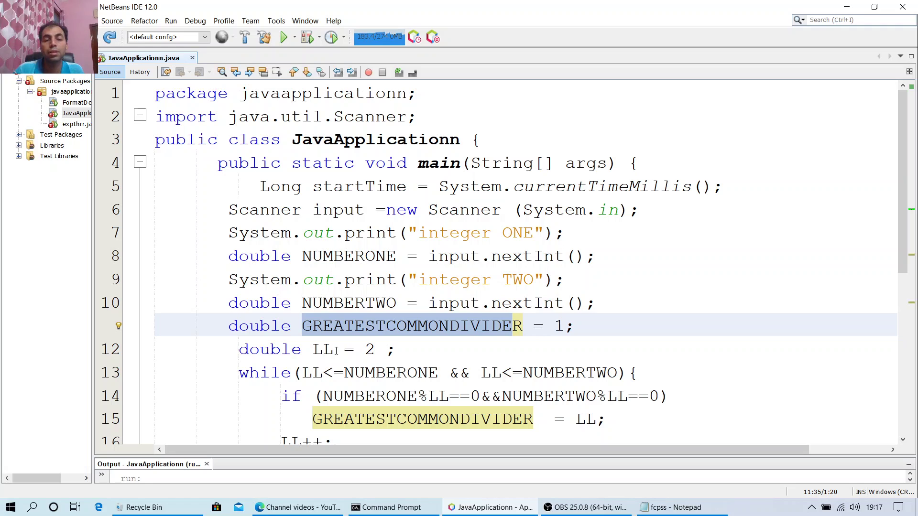
drag(264, 351, 416, 350)
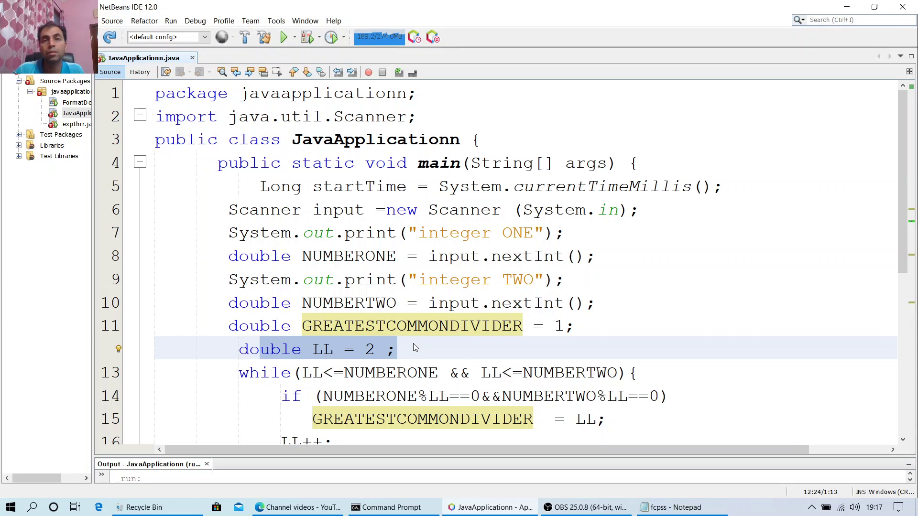
click(413, 344)
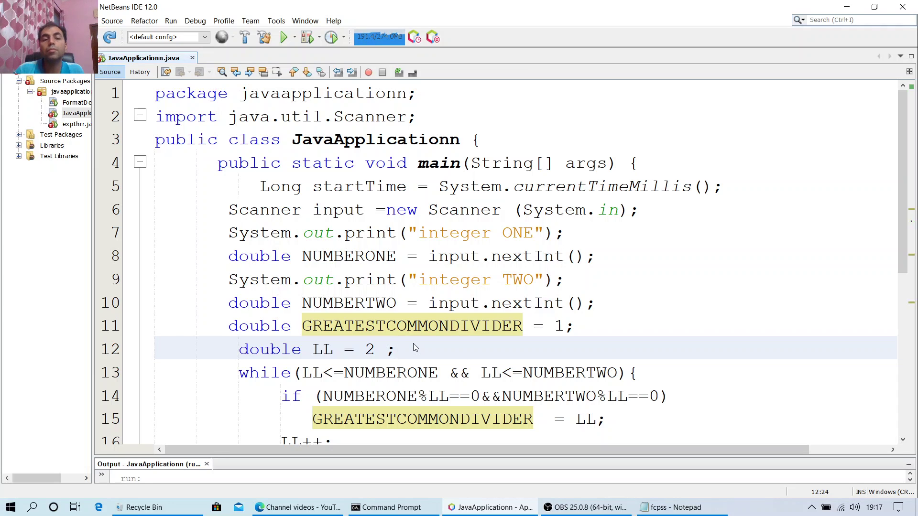
scroll(414, 347, down, 1)
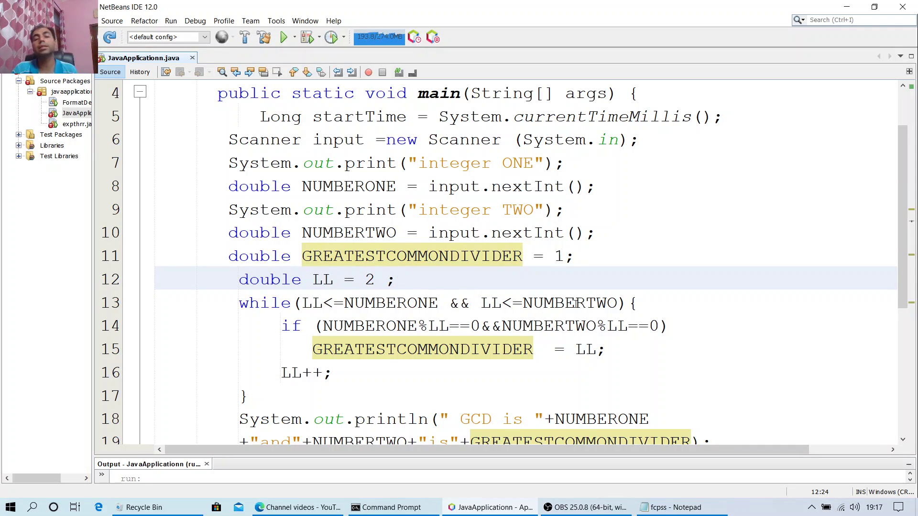
Walk through the while condition, the two divisibility checks, the GCD = LL assignment and LL++
click(641, 303)
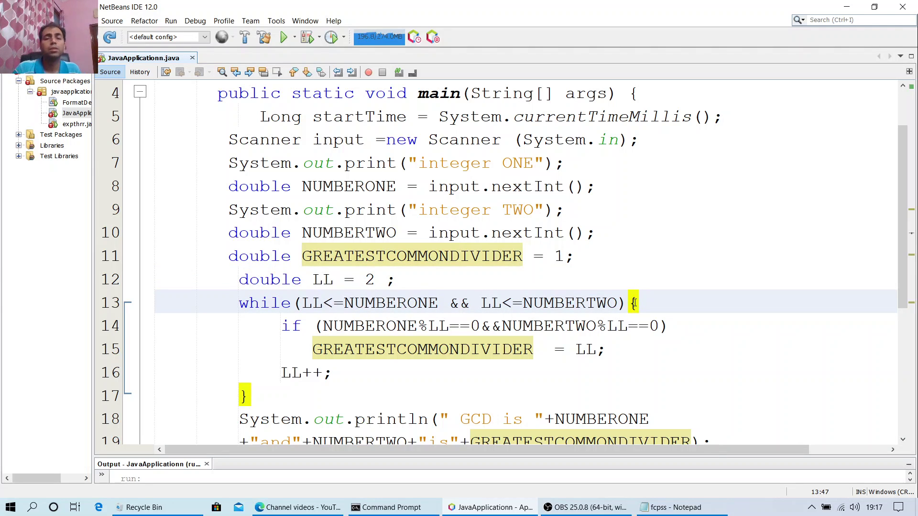
click(302, 302)
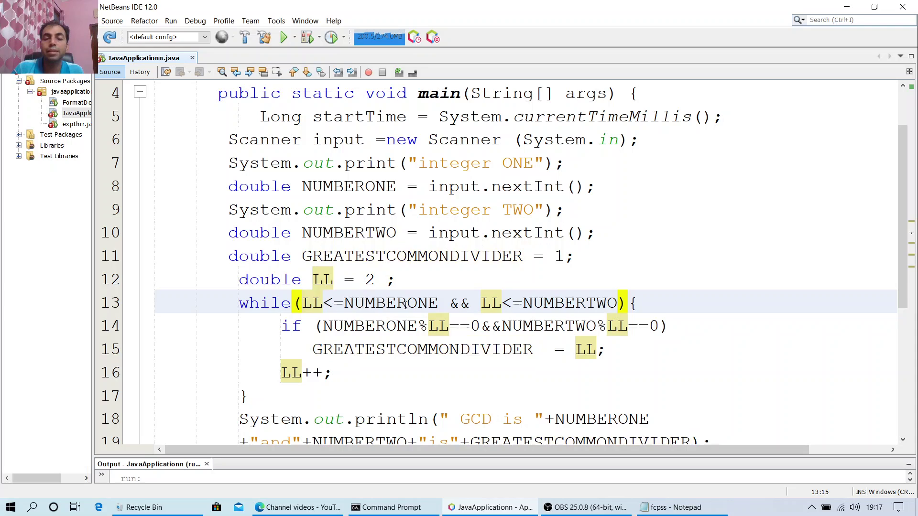
drag(449, 303, 471, 303)
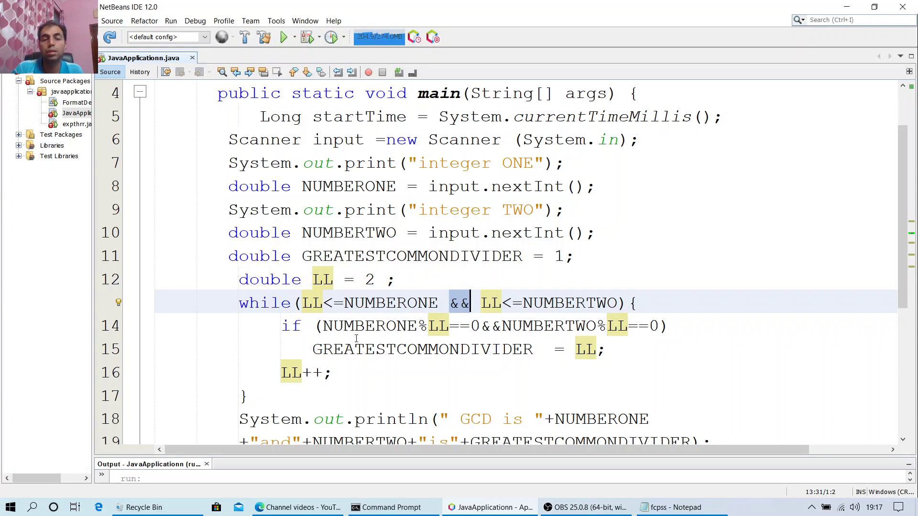
click(419, 326)
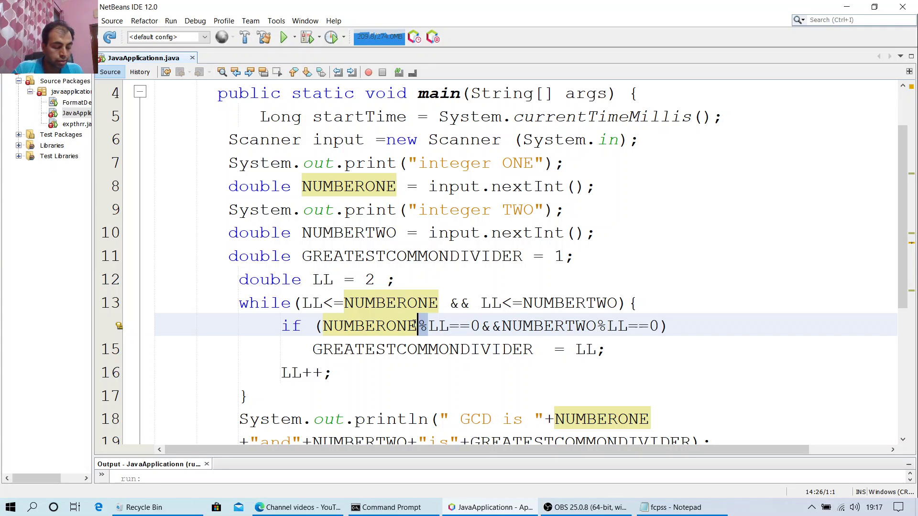
key(Right)
key(Right)
key(Right)
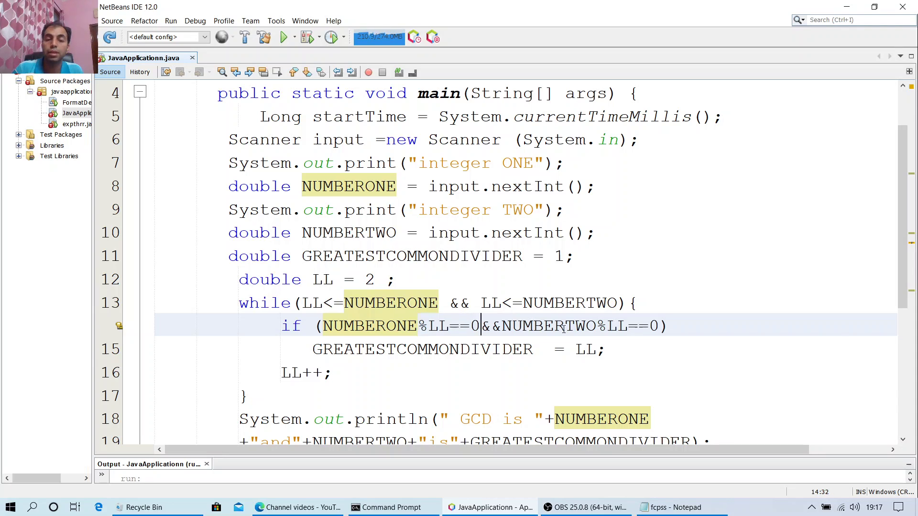
drag(544, 326, 659, 327)
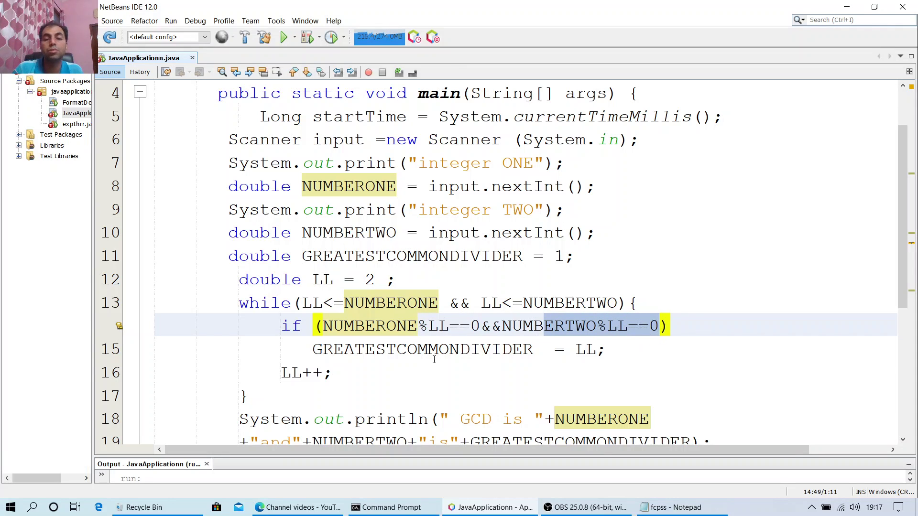
drag(439, 349, 607, 349)
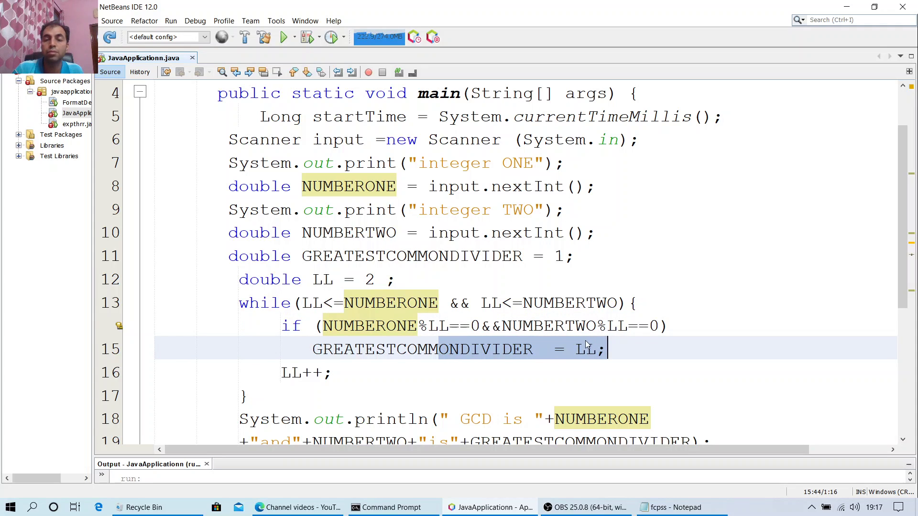
drag(521, 370, 282, 372)
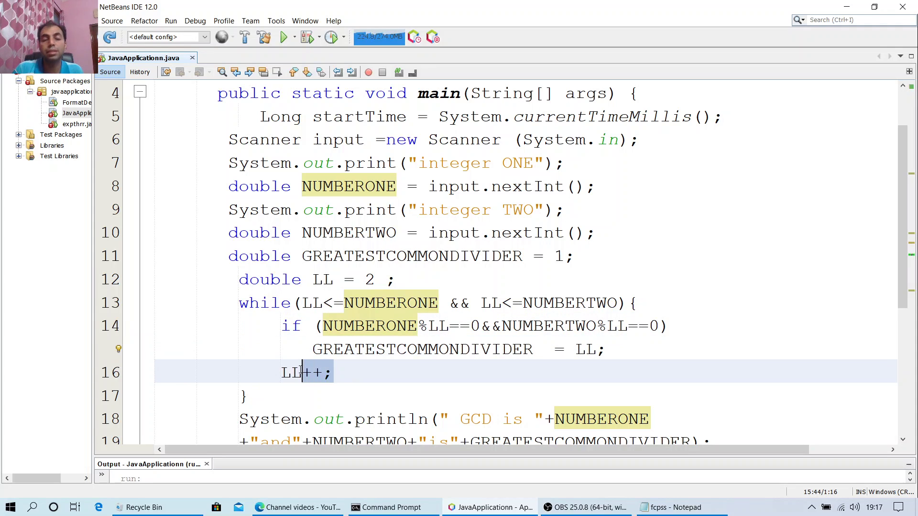
click(385, 391)
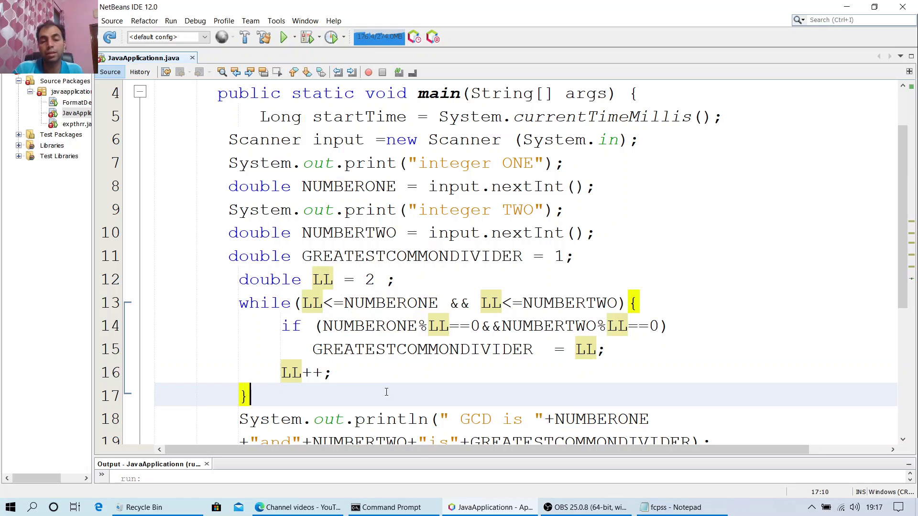
scroll(386, 391, down, 1)
Point out the GCD result print and the endTime and total-time timing lines
drag(456, 347, 706, 373)
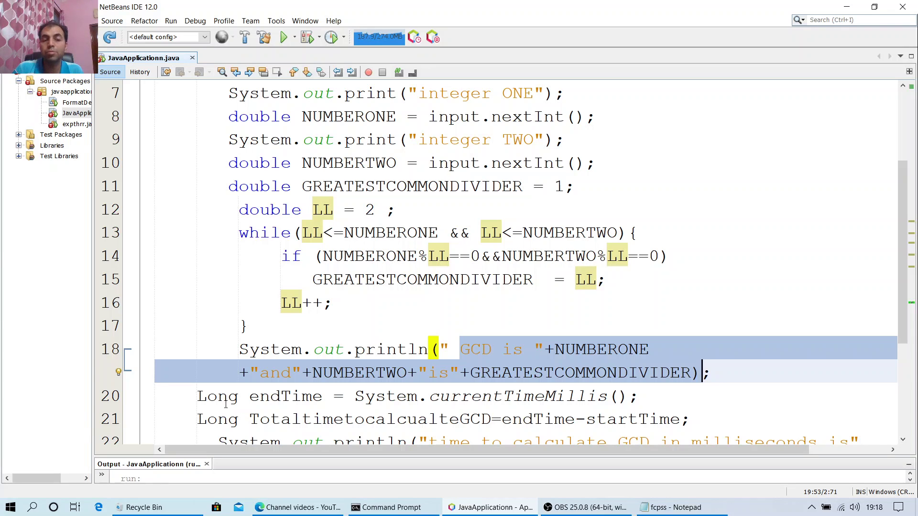
click(195, 397)
drag(195, 396, 640, 397)
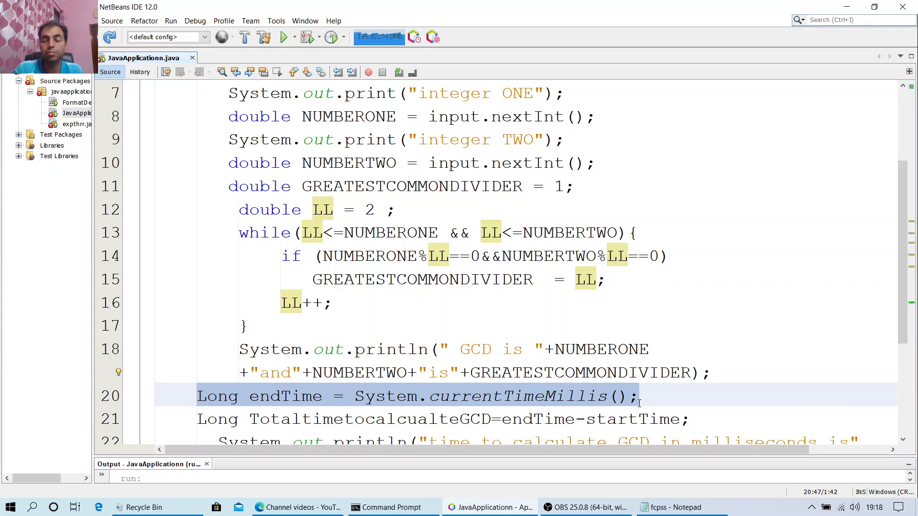
scroll(550, 293, up, 2)
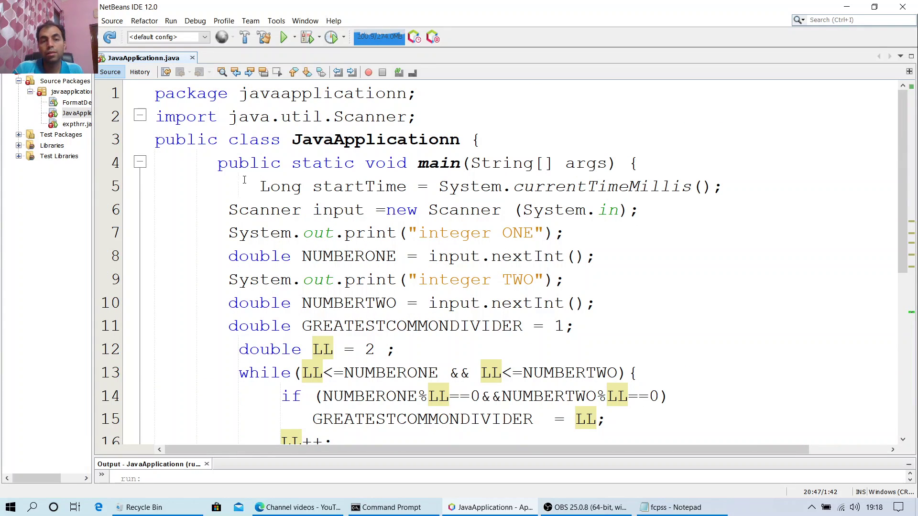
drag(252, 185, 671, 185)
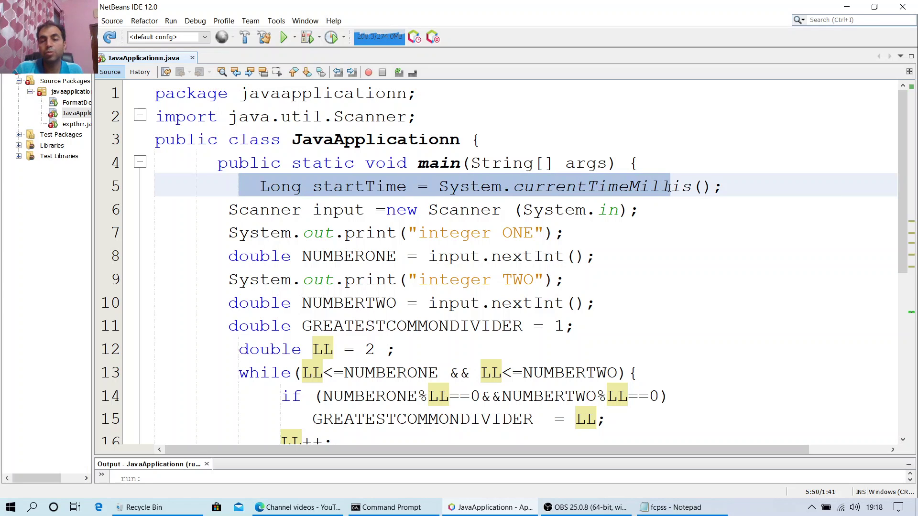
scroll(669, 192, down, 2)
scroll(670, 192, down, 3)
scroll(669, 189, up, 2)
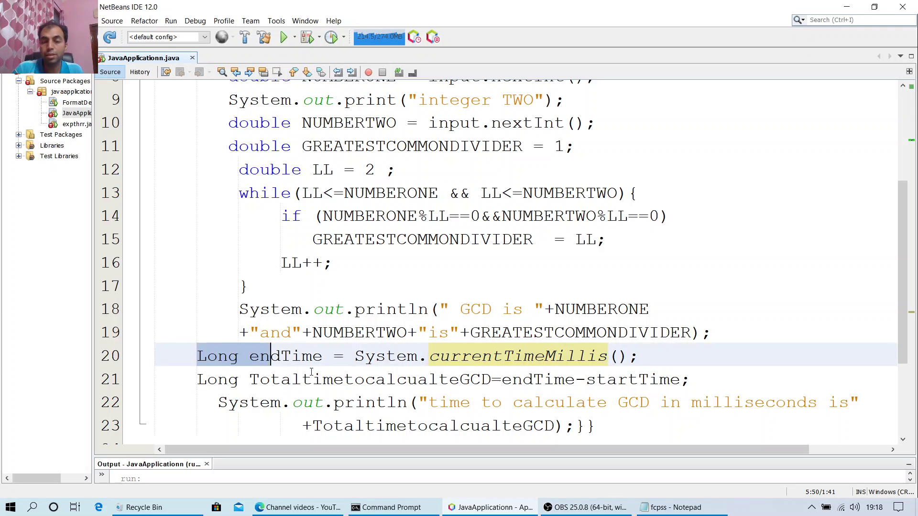
drag(311, 371, 411, 378)
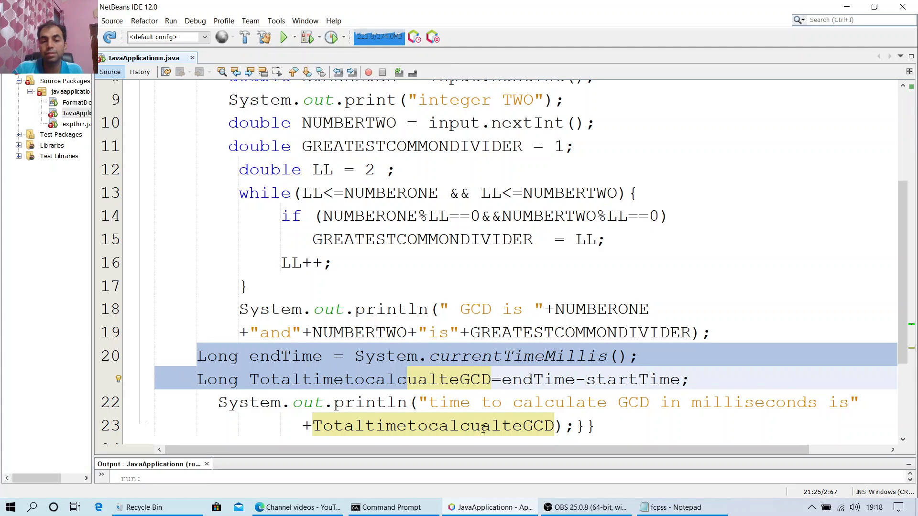
drag(397, 423, 556, 426)
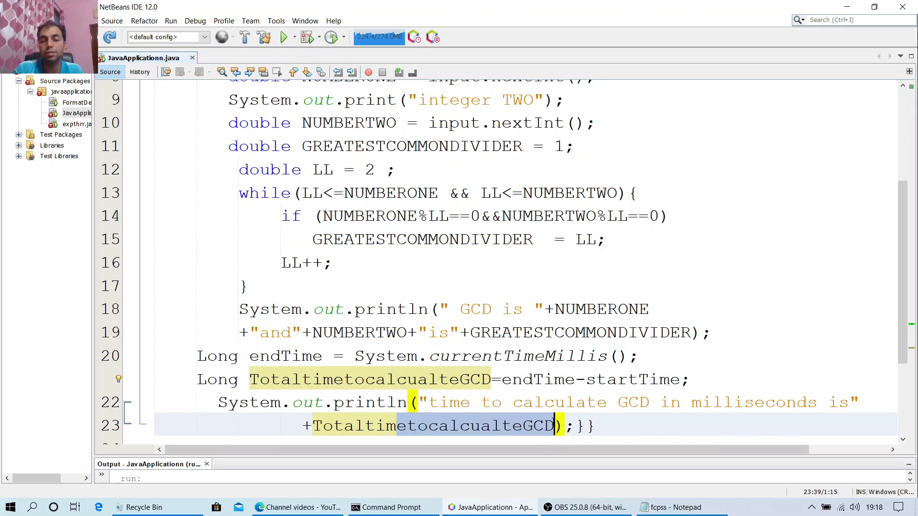
drag(250, 380, 489, 386)
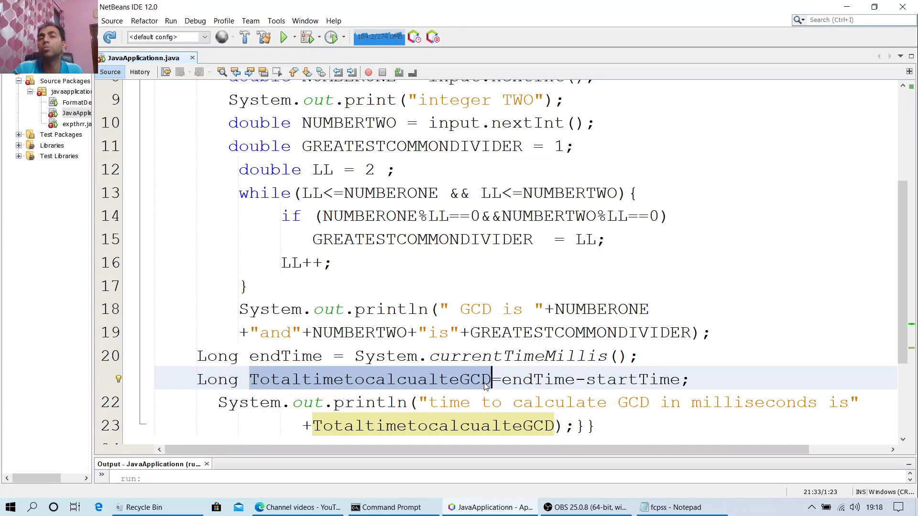
Run the GCD program anyway in an enlarged Output panel and submit 8888 as the first integer
click(280, 40)
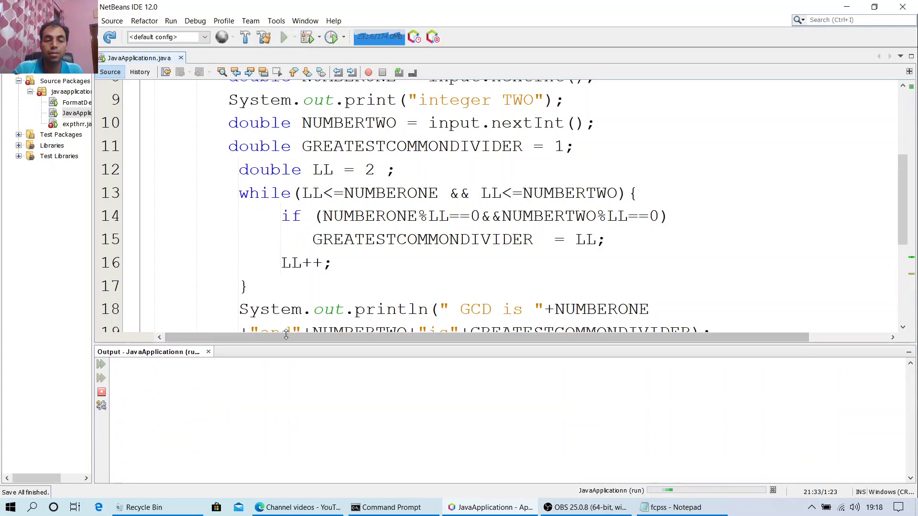
drag(271, 457, 286, 305)
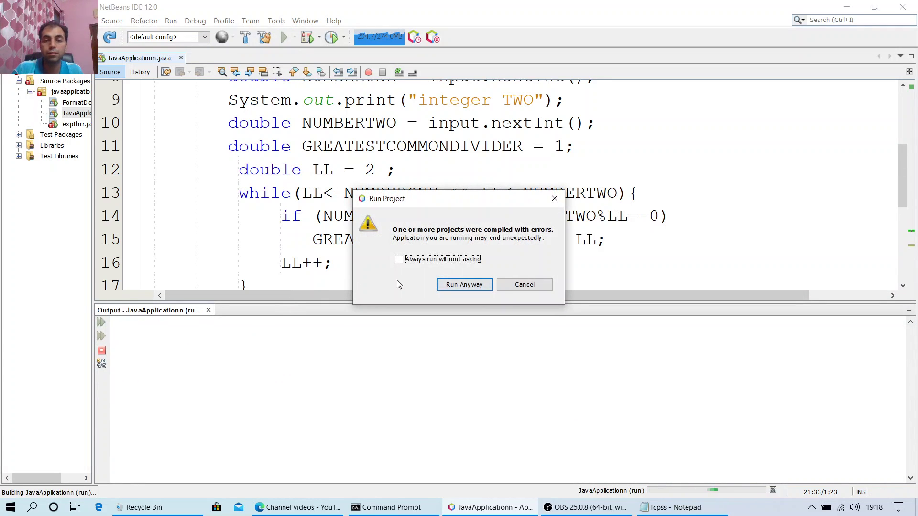
click(463, 285)
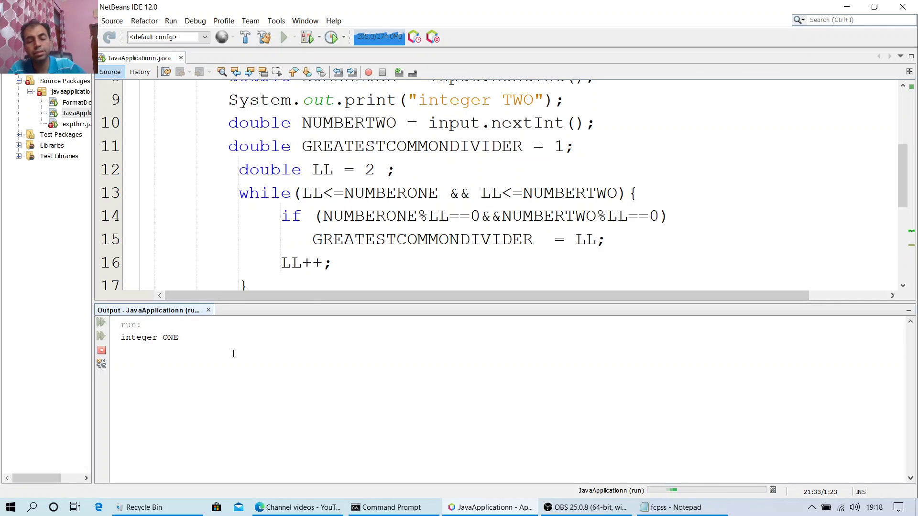
text(888)
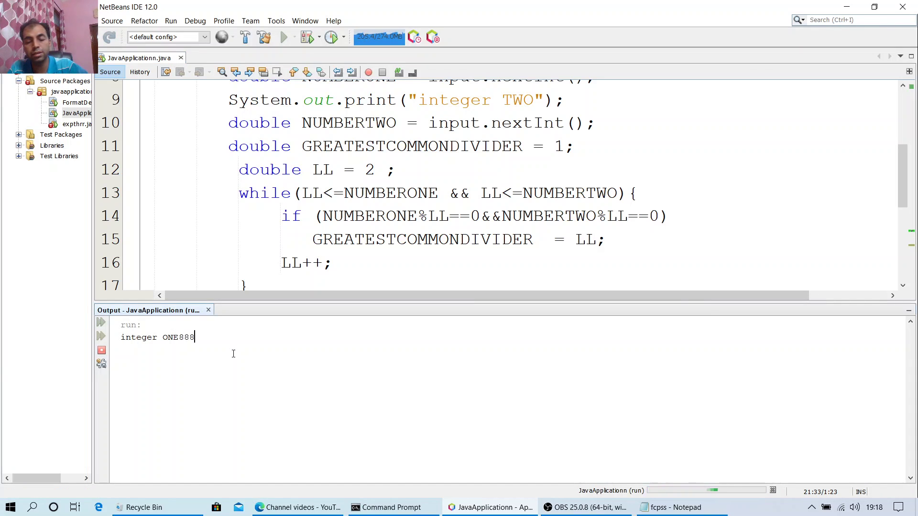
text(8)
key(Return)
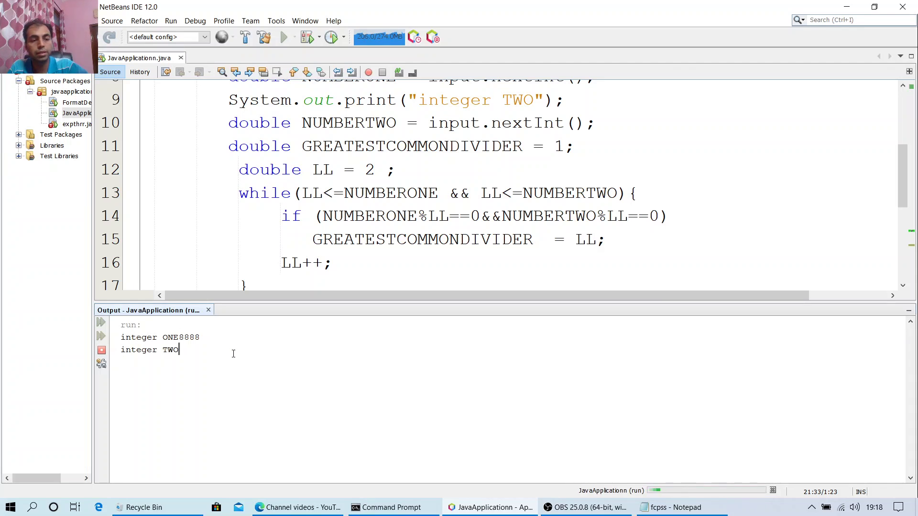
text(4444)
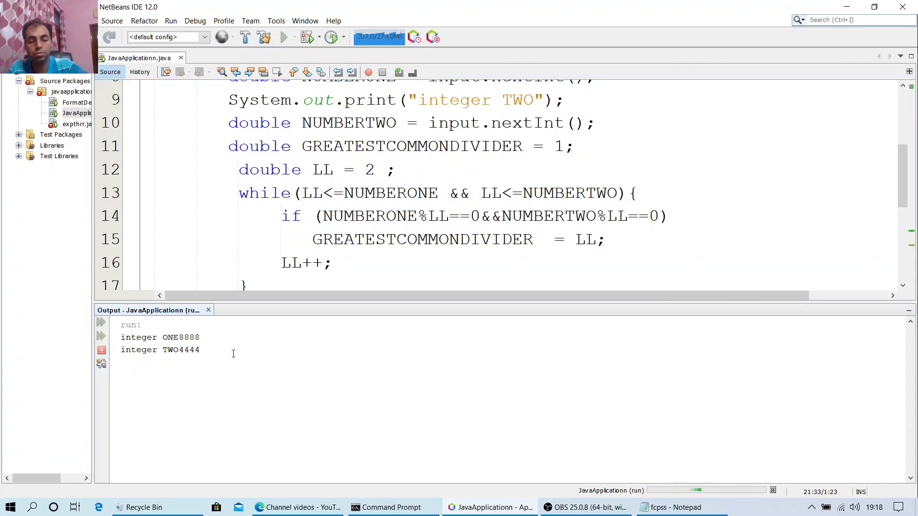
text(4)
Submit 44444 and point out the 10062 ms calculation time and 12-second total build time
key(Return)
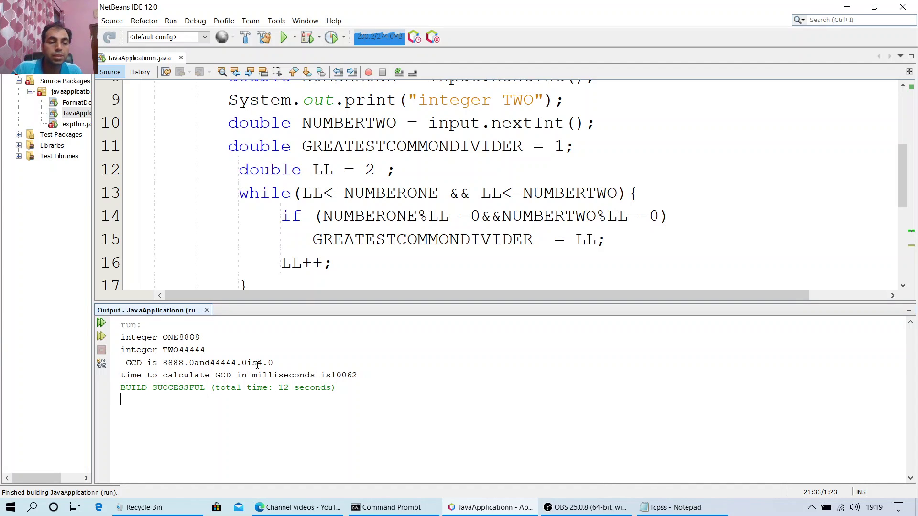
drag(141, 374, 366, 375)
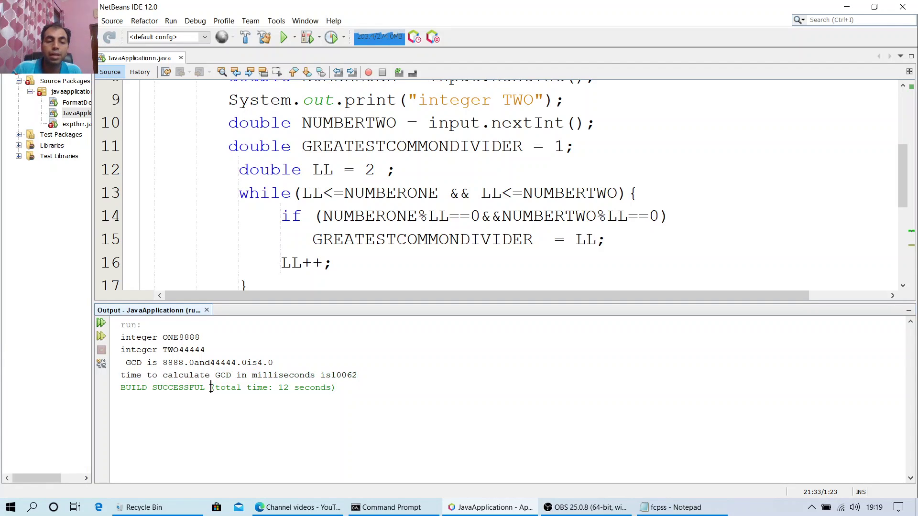
drag(212, 388, 305, 394)
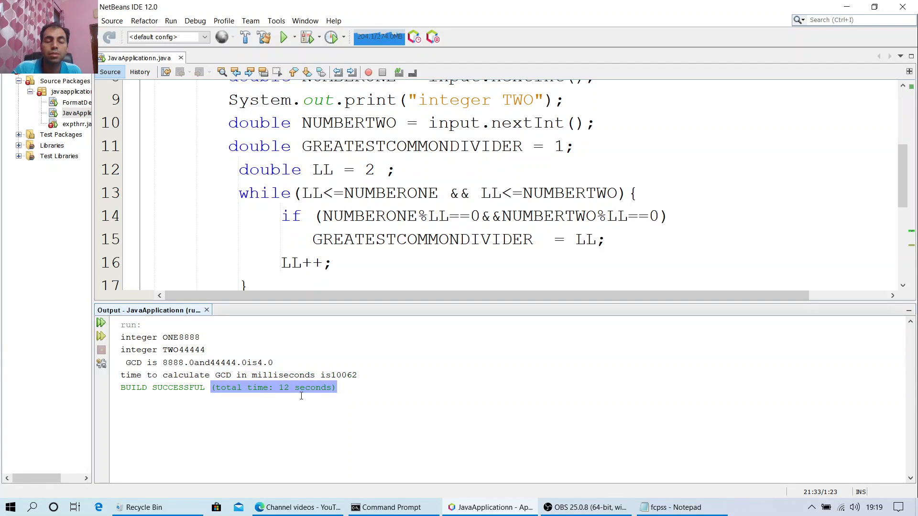